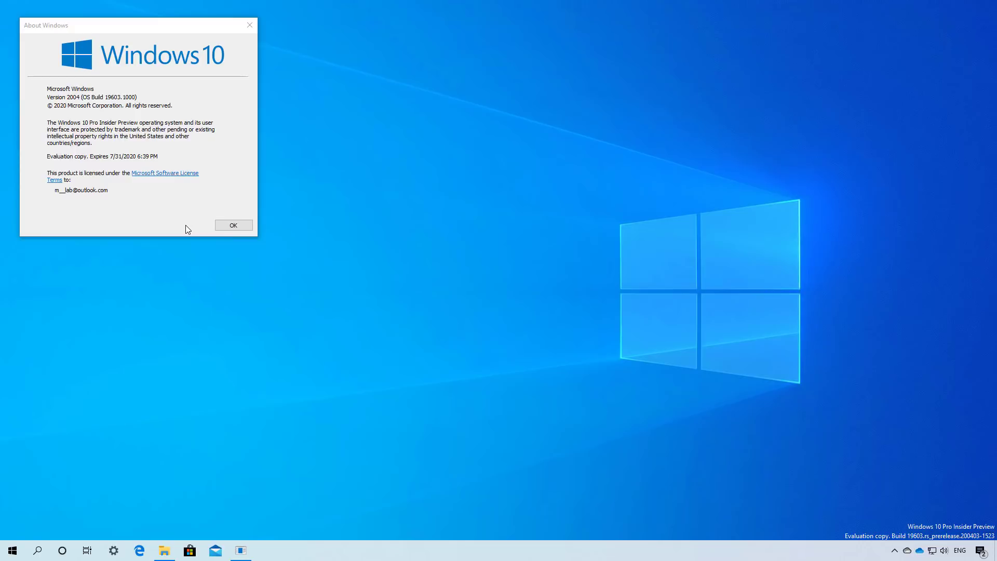
Step: Browse into the Ubuntu-18.04 distribution's files under Linux in File Explorer
click(247, 228)
click(167, 549)
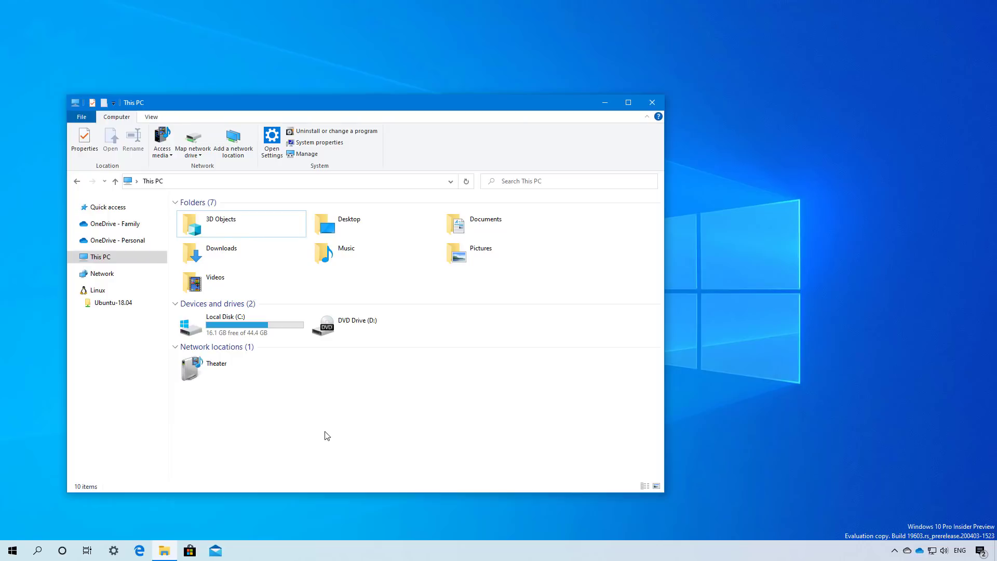
click(97, 292)
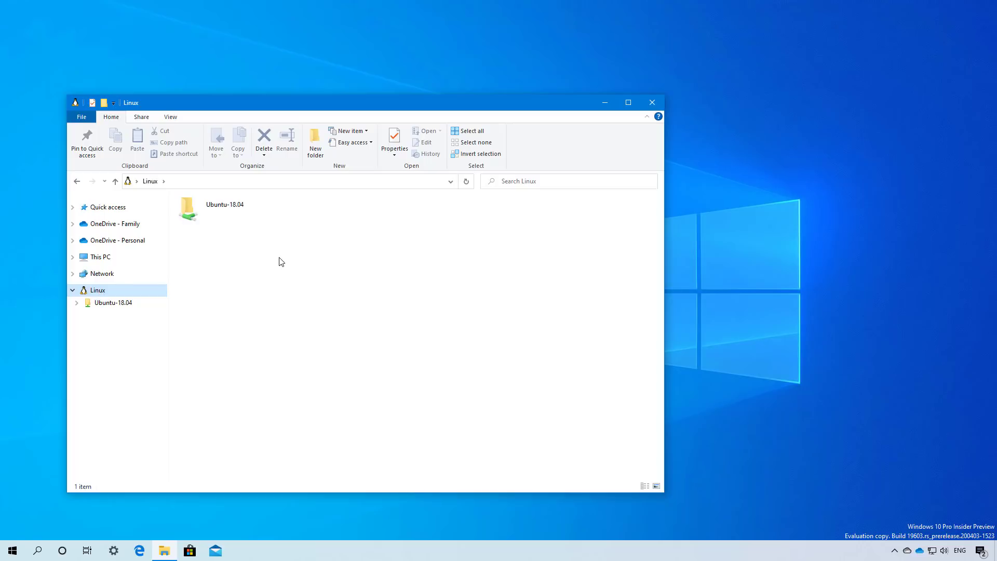
double_click(224, 209)
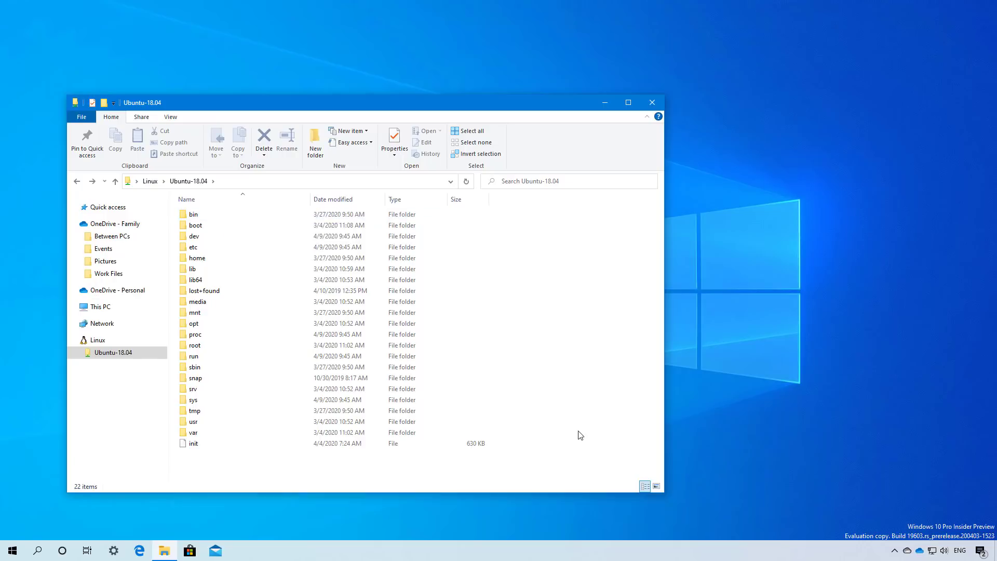
Step: Review the folder's recent search history and its entry options, then dismiss them
click(534, 184)
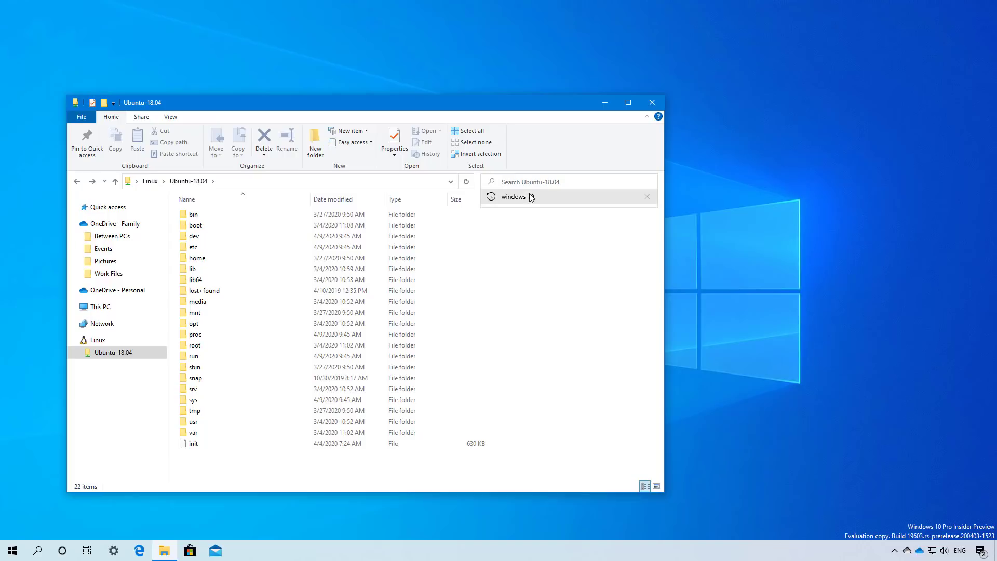
right_click(529, 197)
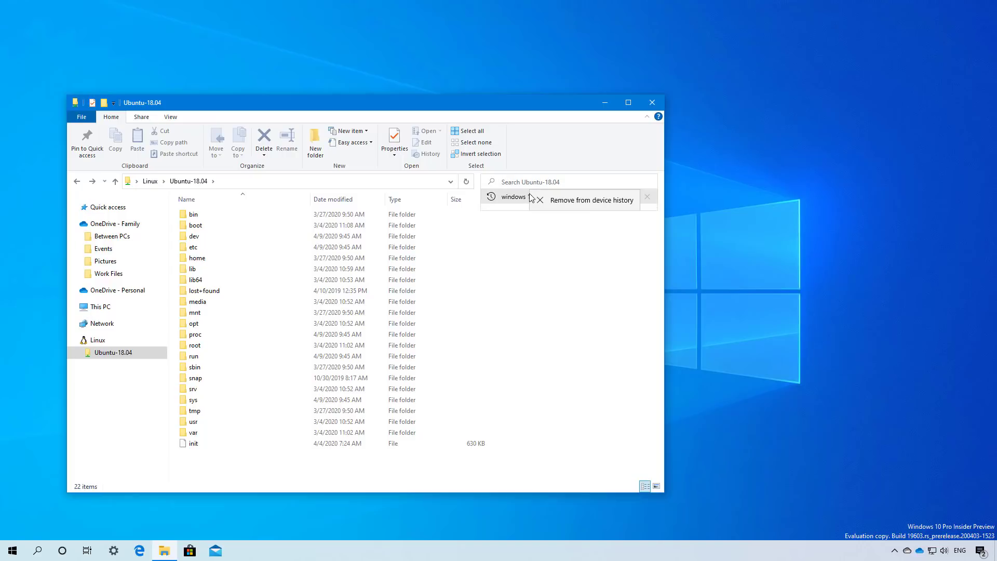
click(573, 202)
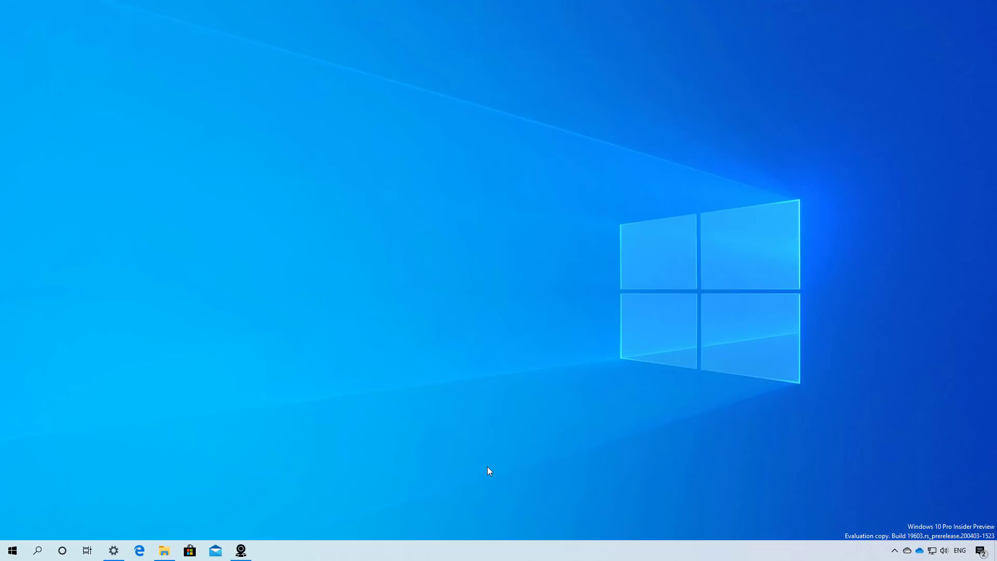
Step: Briefly open Maps from the taskbar, then bring up the taskbar's context menu
click(246, 552)
right_click(390, 546)
Step: Launch Task Manager and add an Architecture column to the Details process list
click(427, 492)
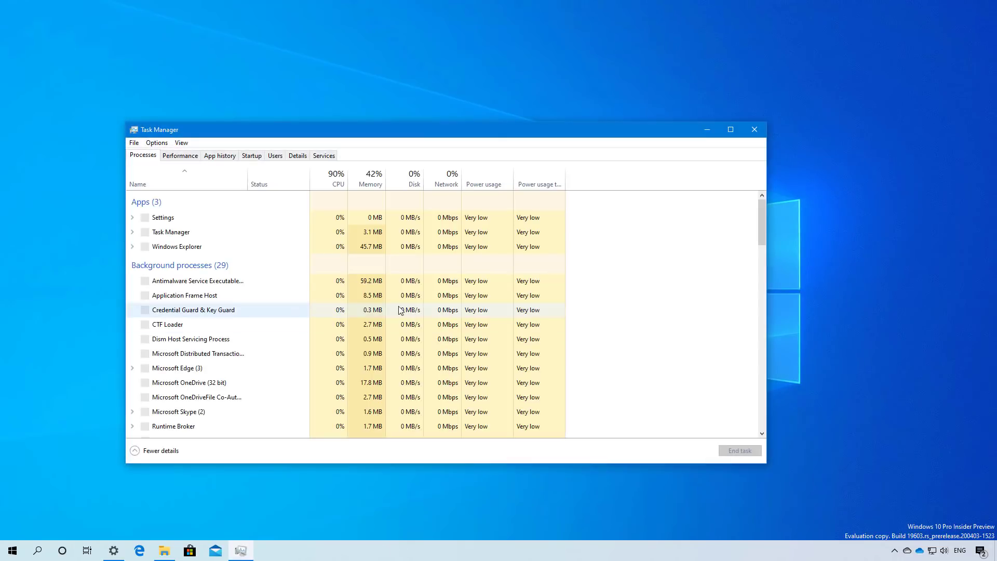
click(297, 155)
right_click(488, 173)
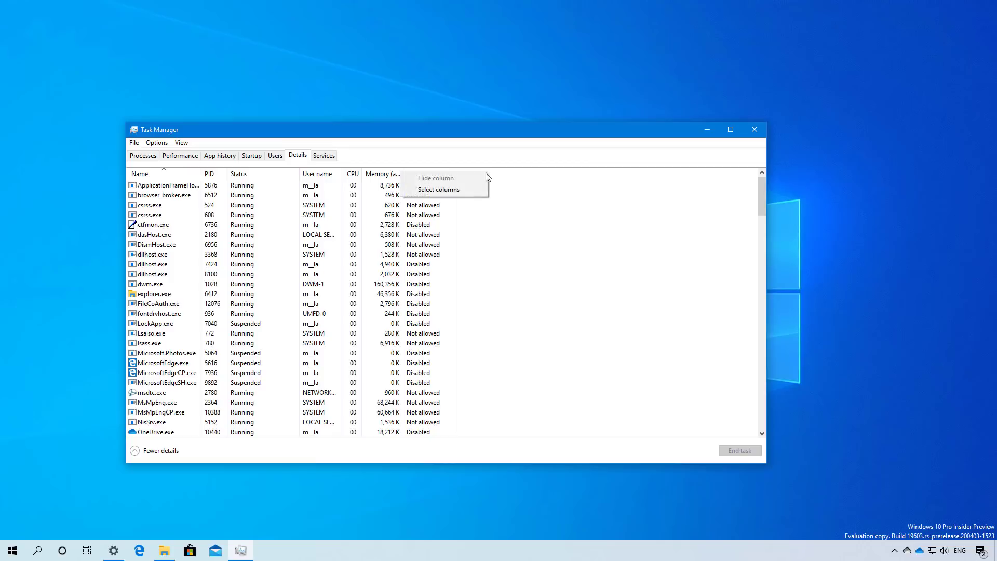
click(455, 194)
scroll(254, 291, down, 5)
scroll(254, 290, down, 3)
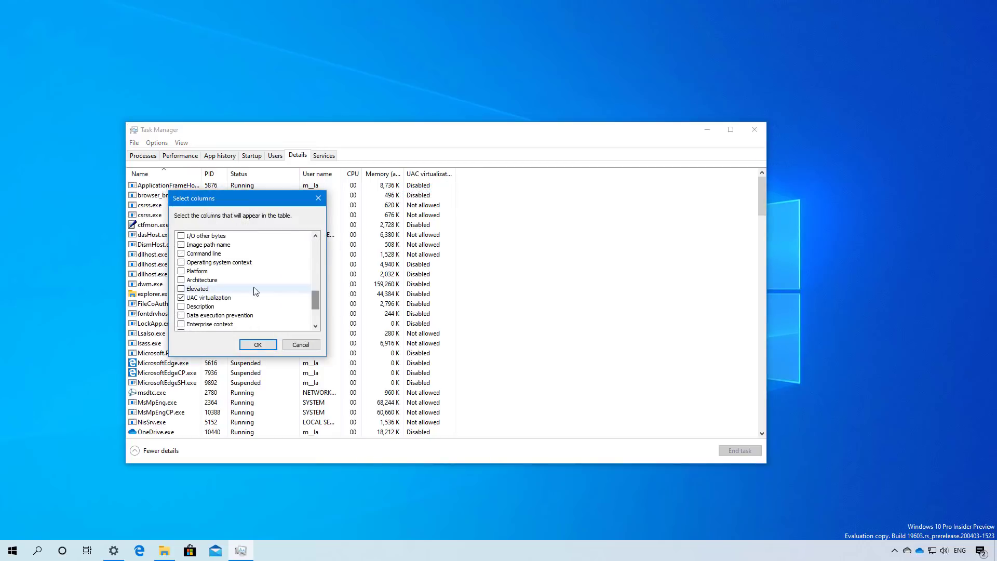
click(182, 280)
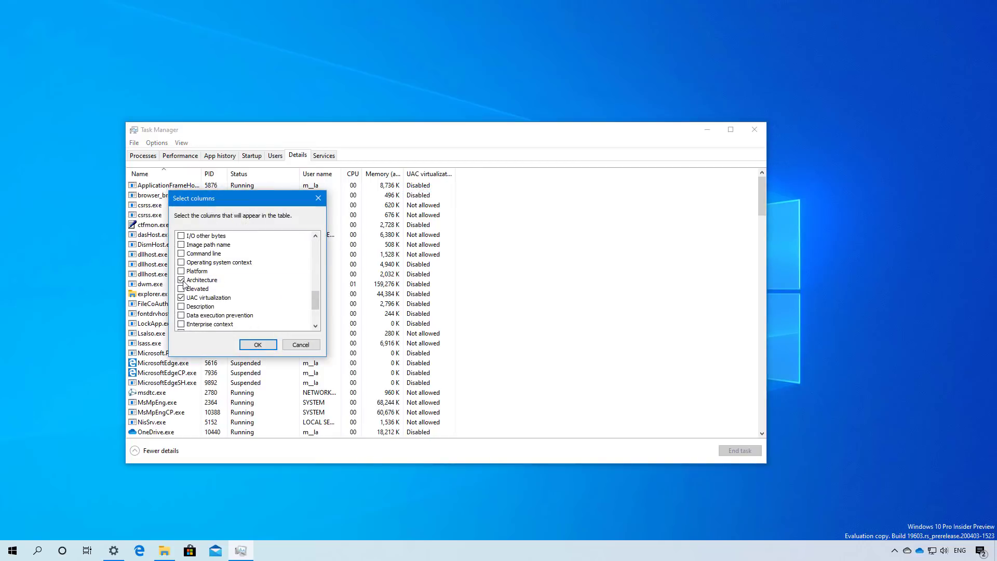
click(254, 346)
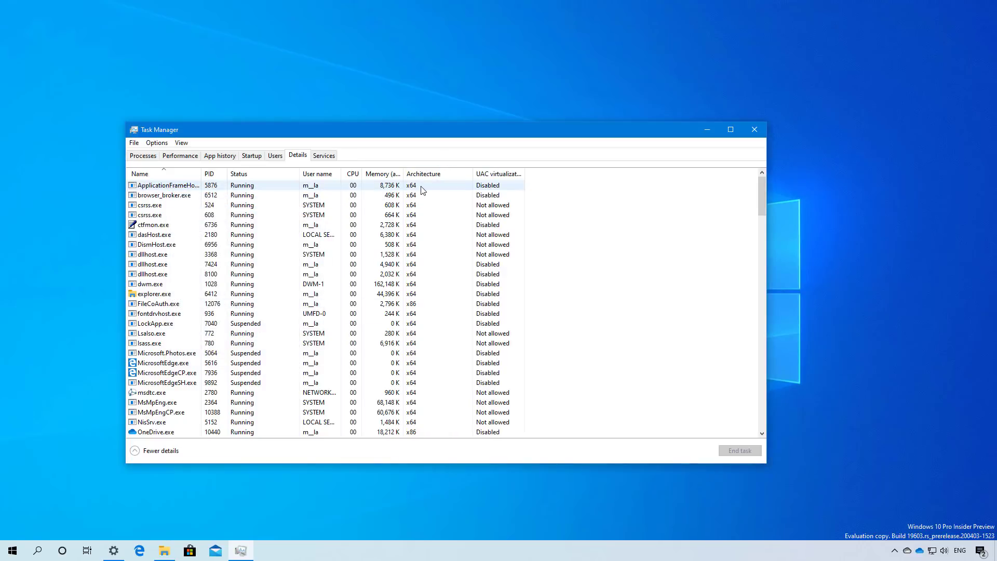
Step: Sort processes by Architecture and select the FileCoAuth.exe process
click(448, 178)
click(420, 215)
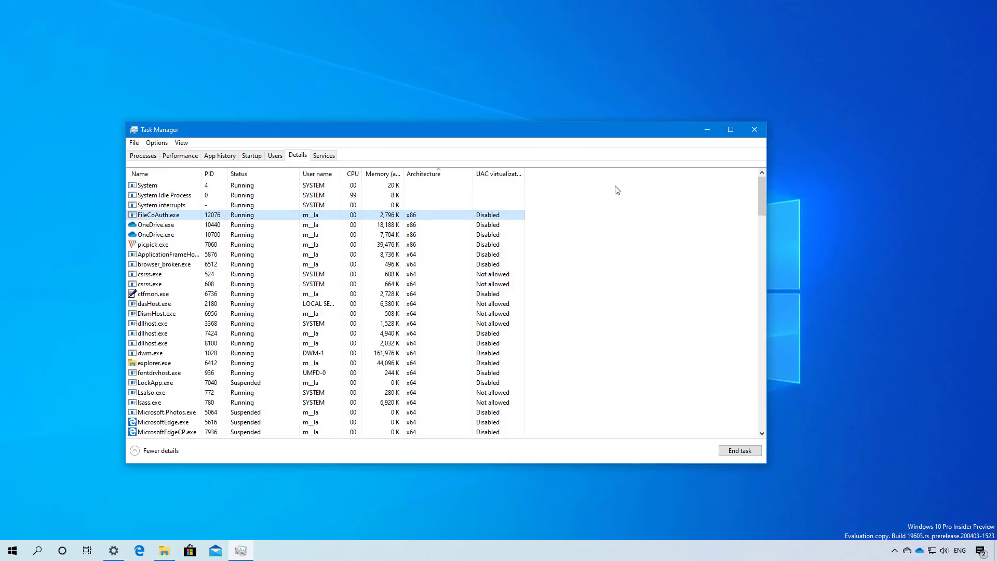
Step: Close Task Manager and go to System > Storage in Windows Settings
click(754, 129)
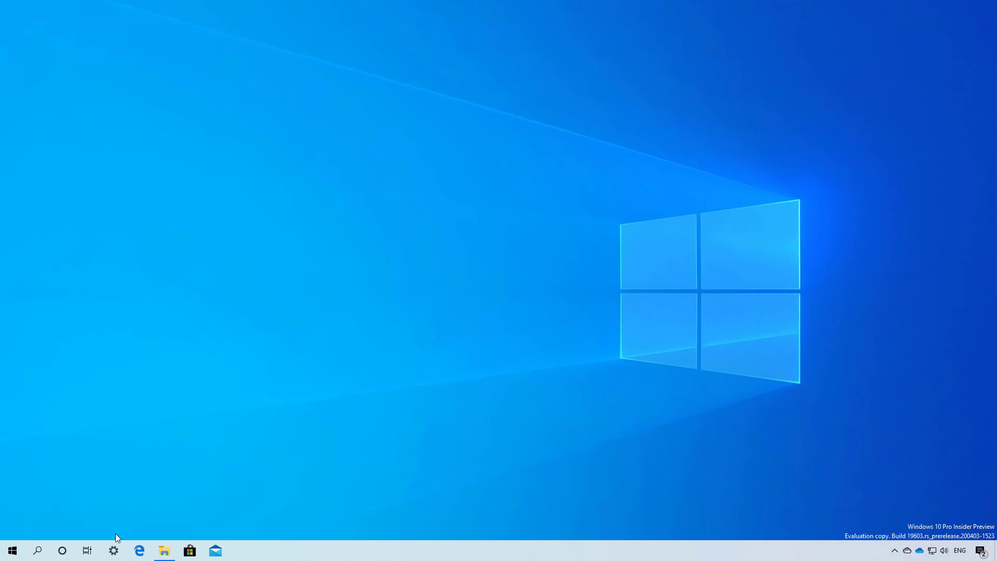
click(117, 549)
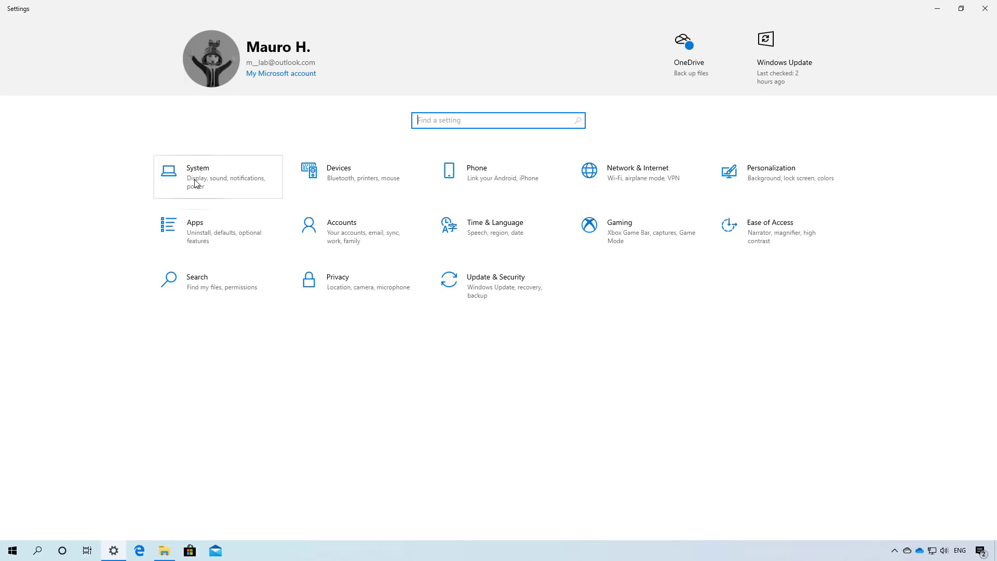
click(196, 184)
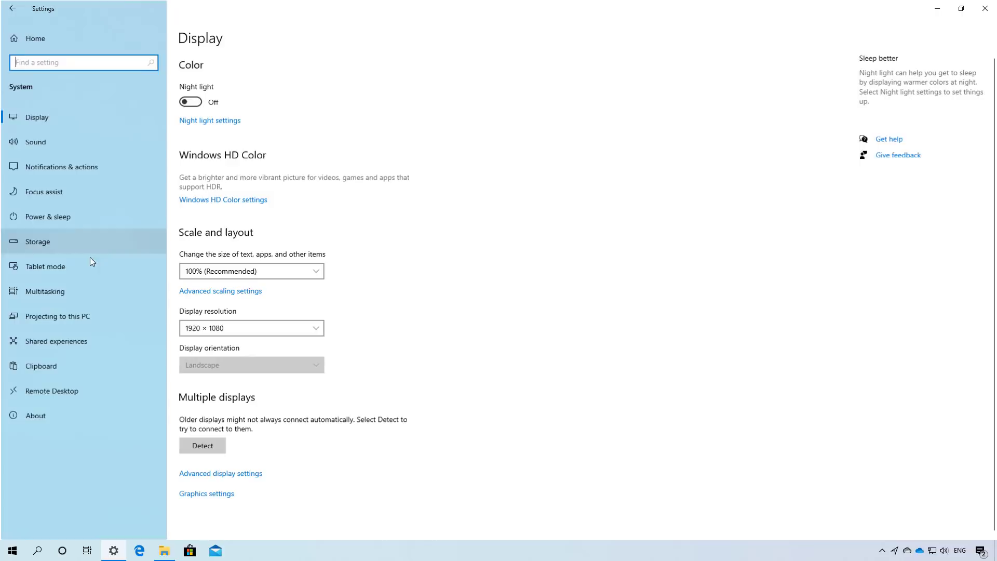
click(78, 243)
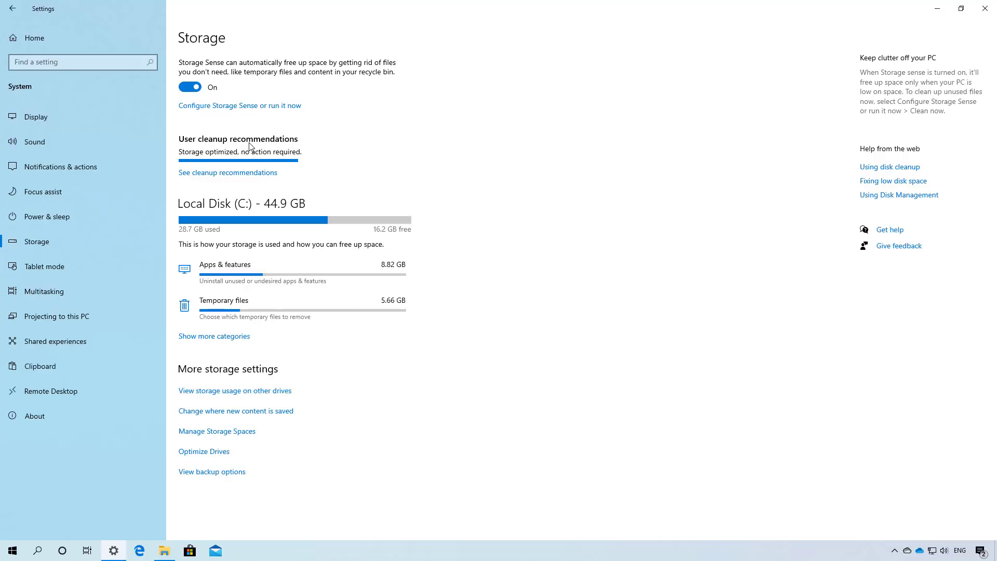
Step: Review cleanup recommendations, marking Previous Windows installation(s) and viewing large, unused and cloud-synced files
click(236, 174)
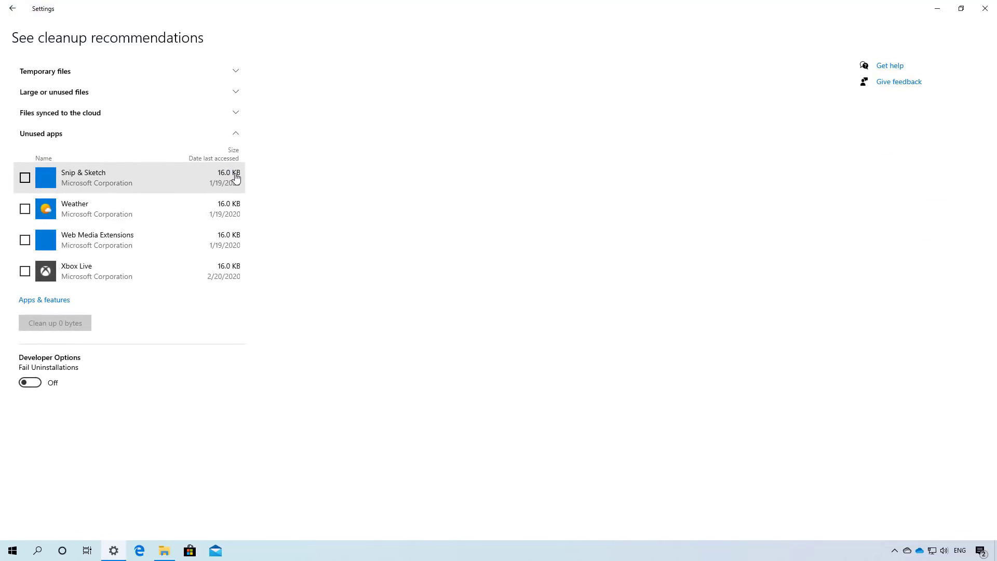
click(184, 79)
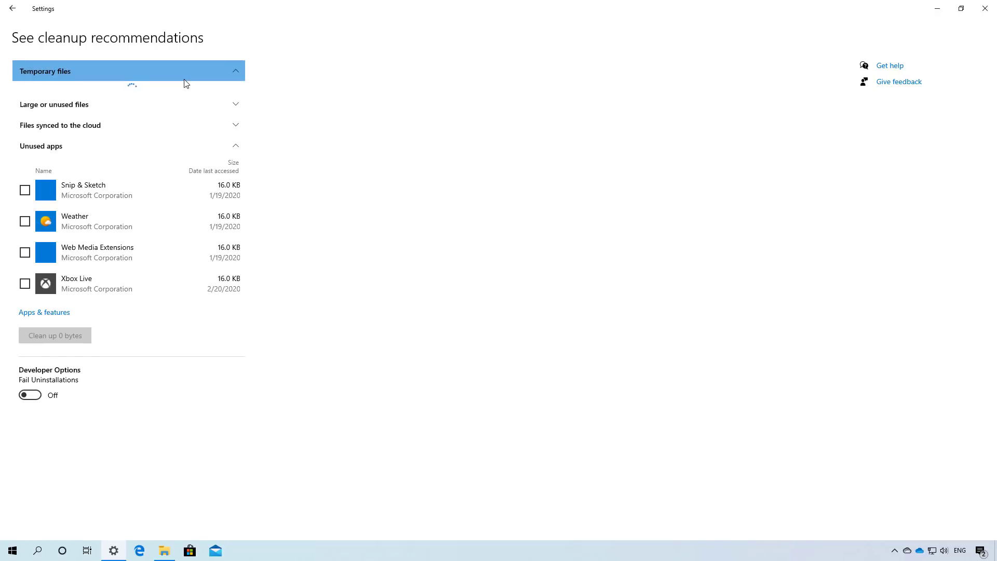
click(26, 112)
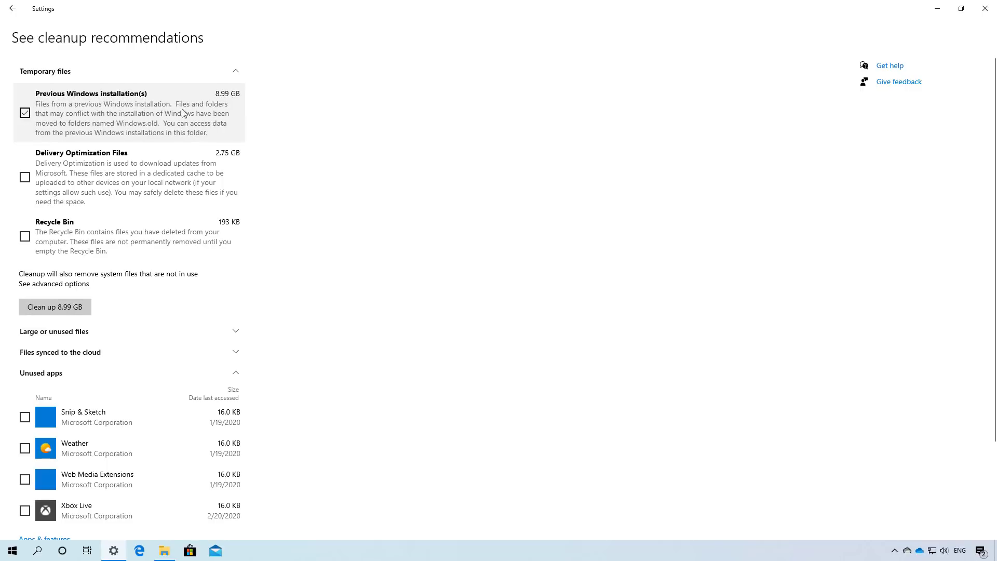
click(109, 92)
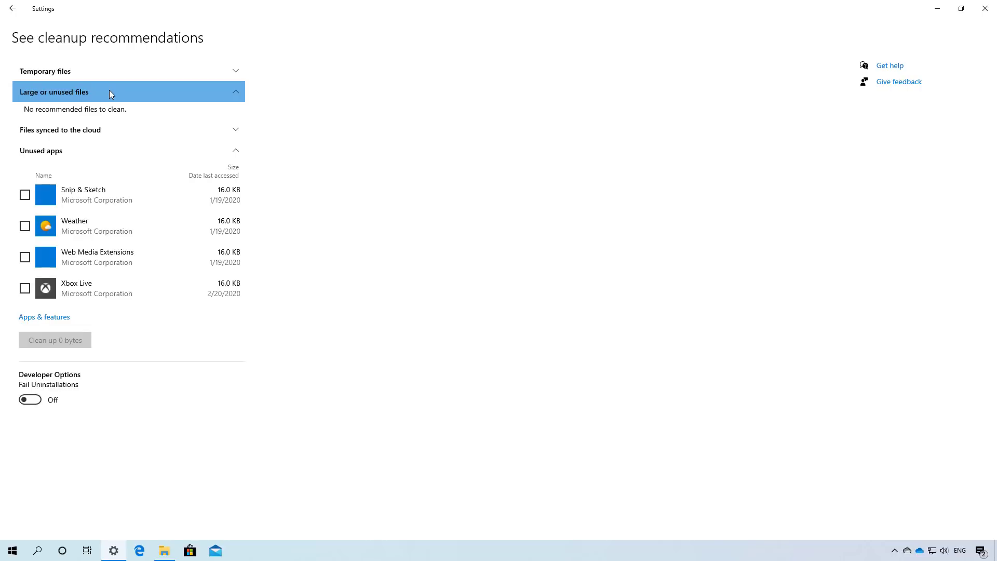
click(145, 132)
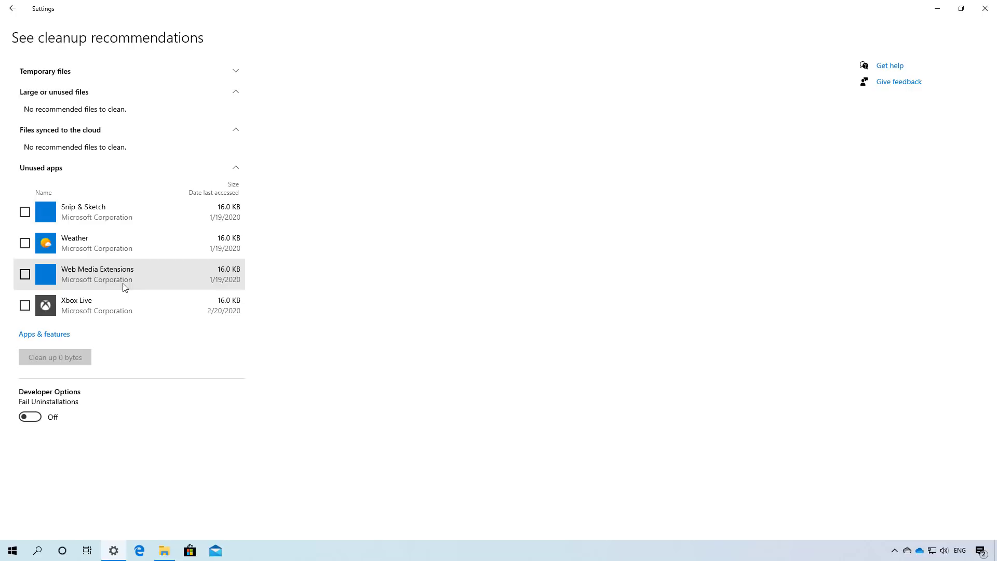
Step: Clean up the unused Xbox Live app (16.0 KB) and return toward the Display settings
click(26, 309)
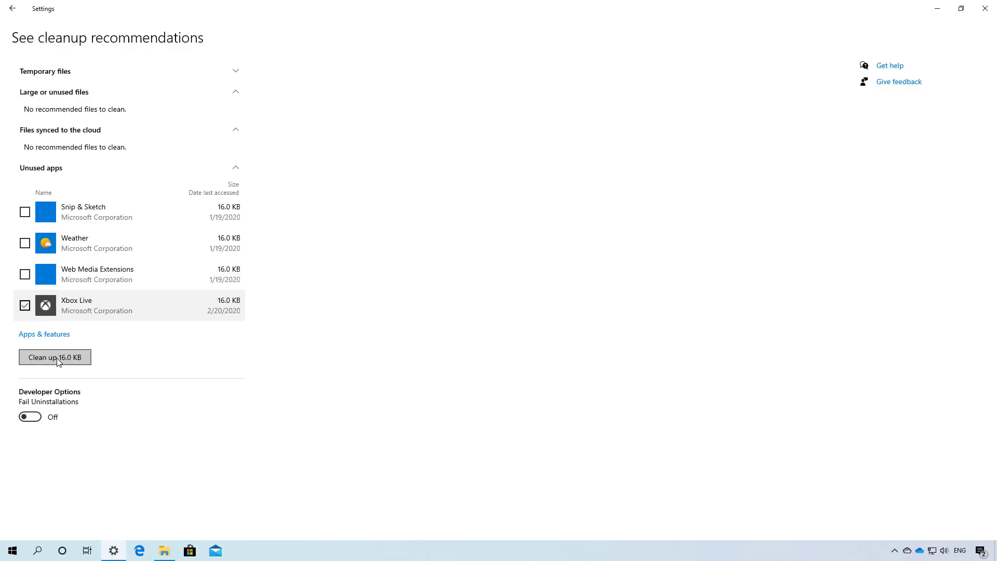
click(57, 357)
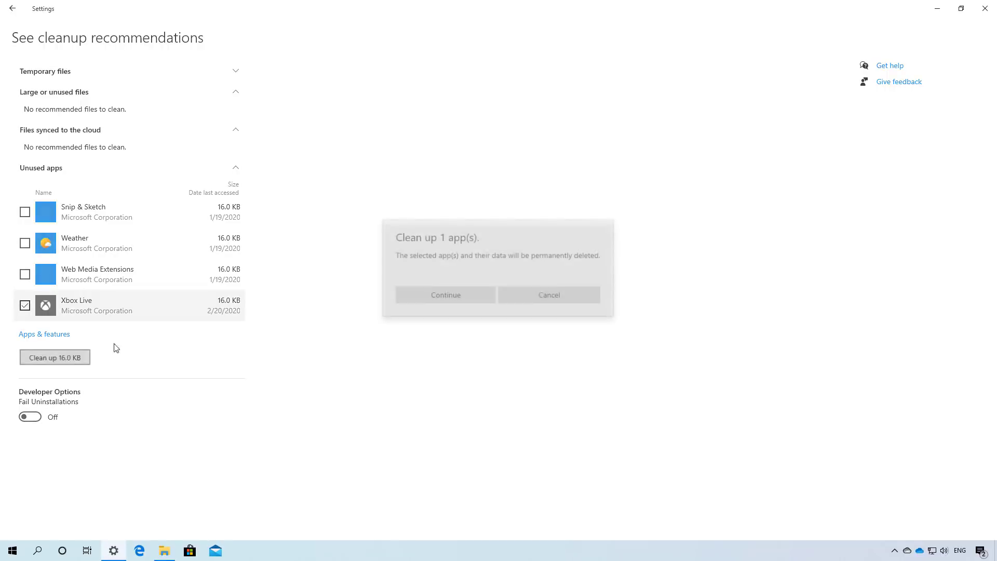
click(447, 298)
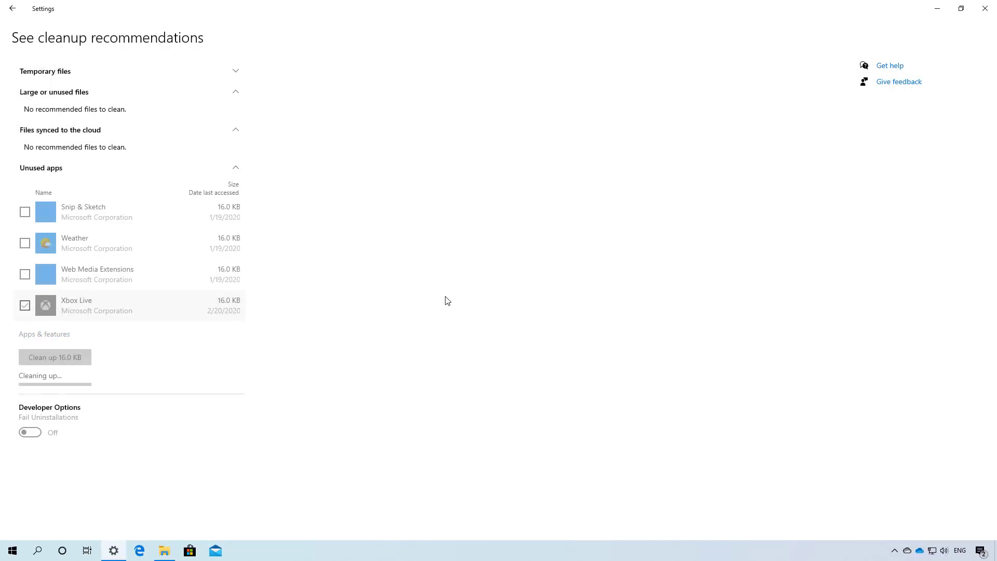
click(12, 8)
click(59, 117)
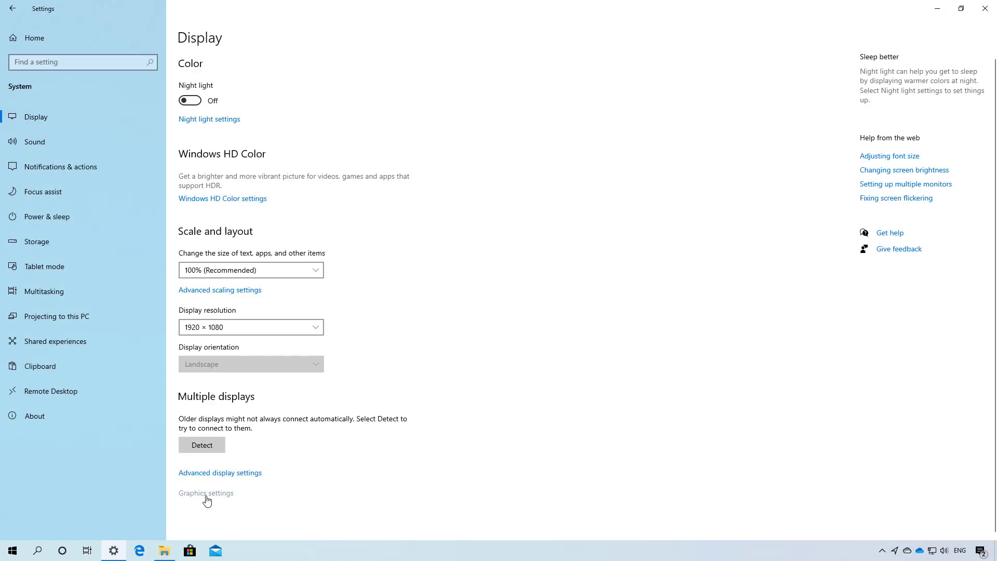
click(206, 492)
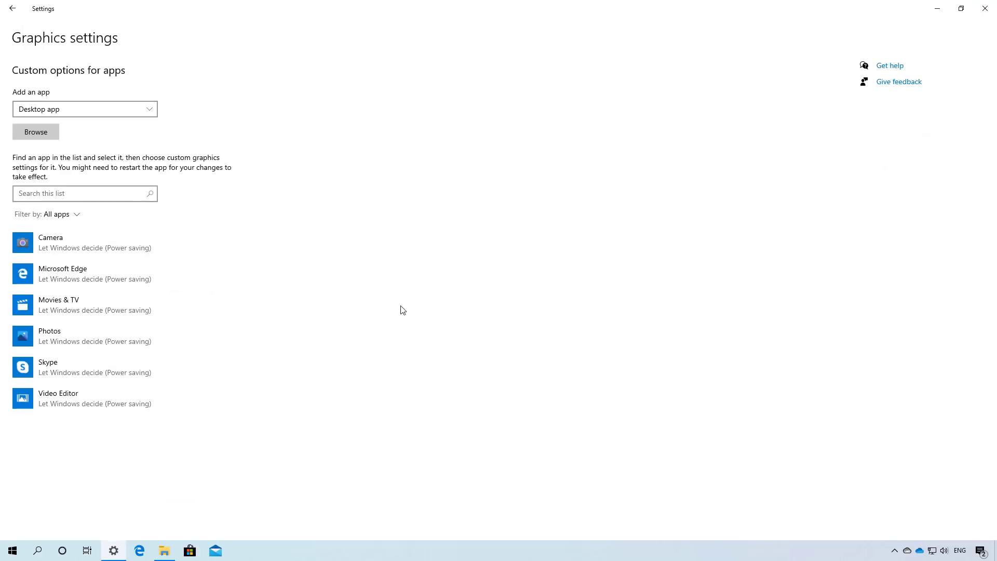
click(163, 249)
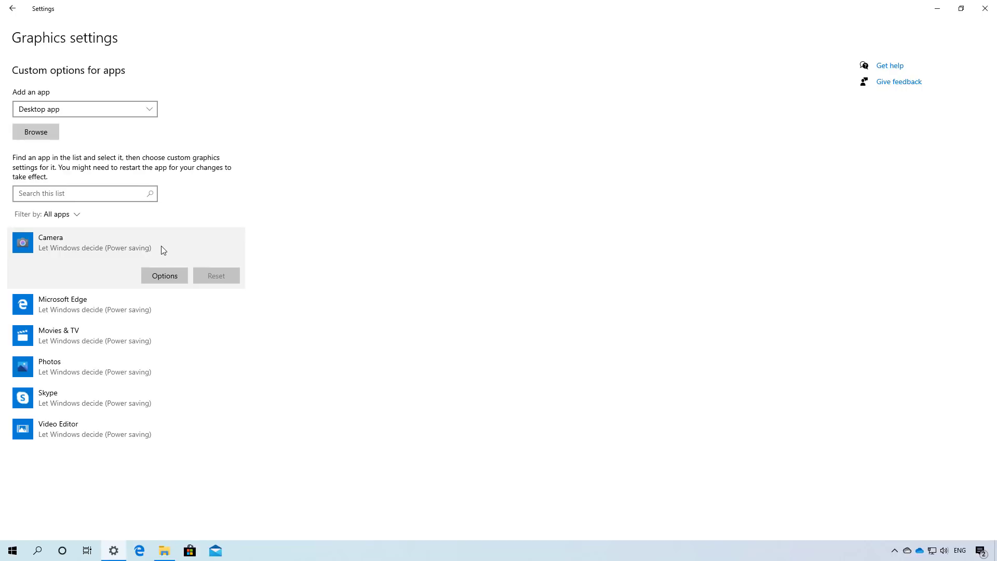
click(49, 128)
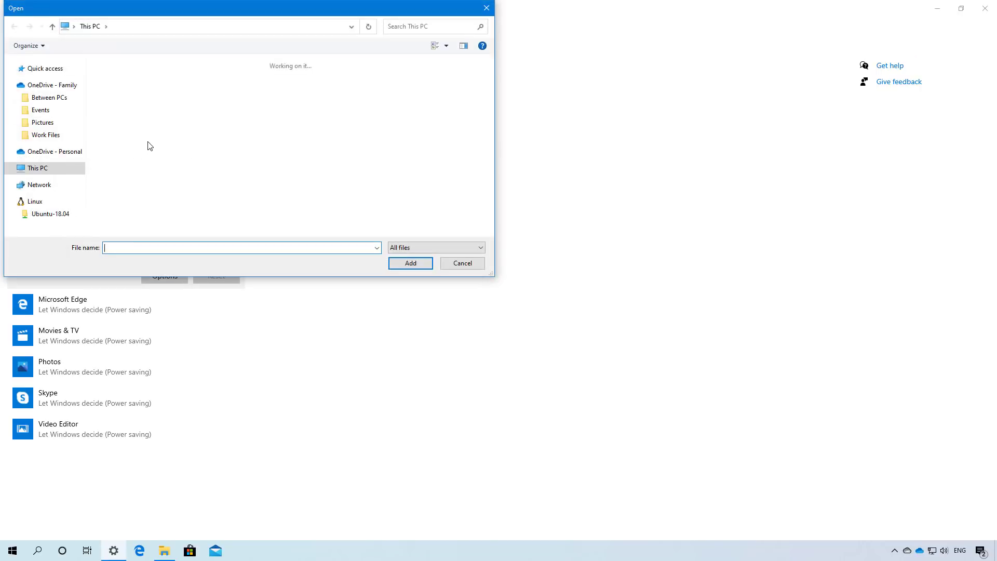
click(462, 263)
click(96, 115)
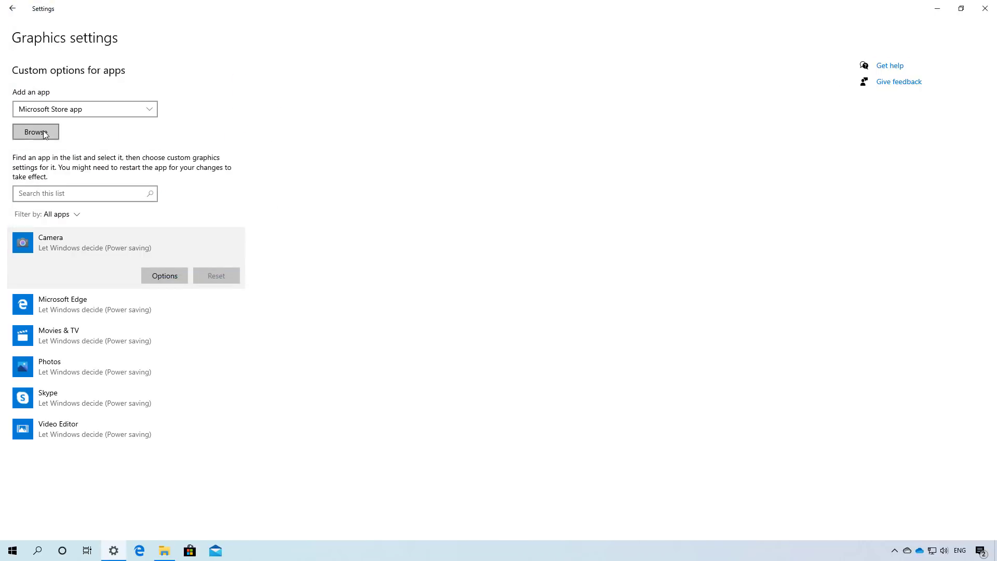
click(39, 132)
Step: View the Network & Internet Wi-Fi settings from Settings home, then return home
click(11, 8)
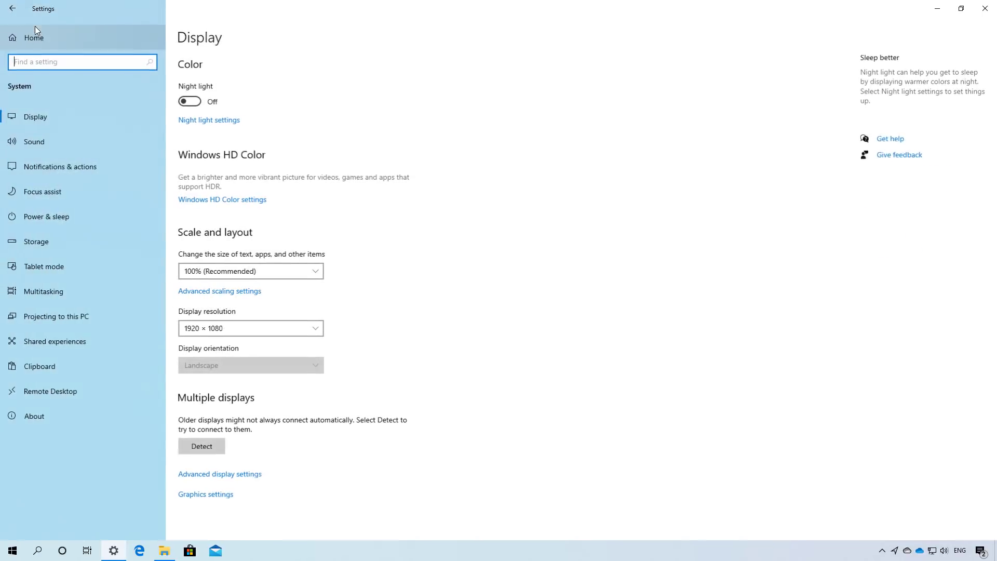
click(40, 37)
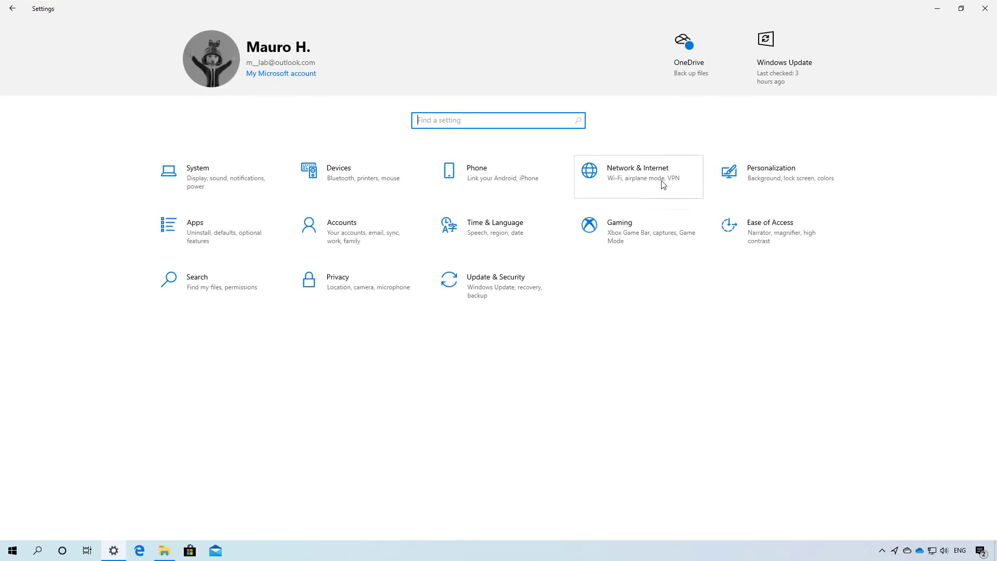
click(634, 180)
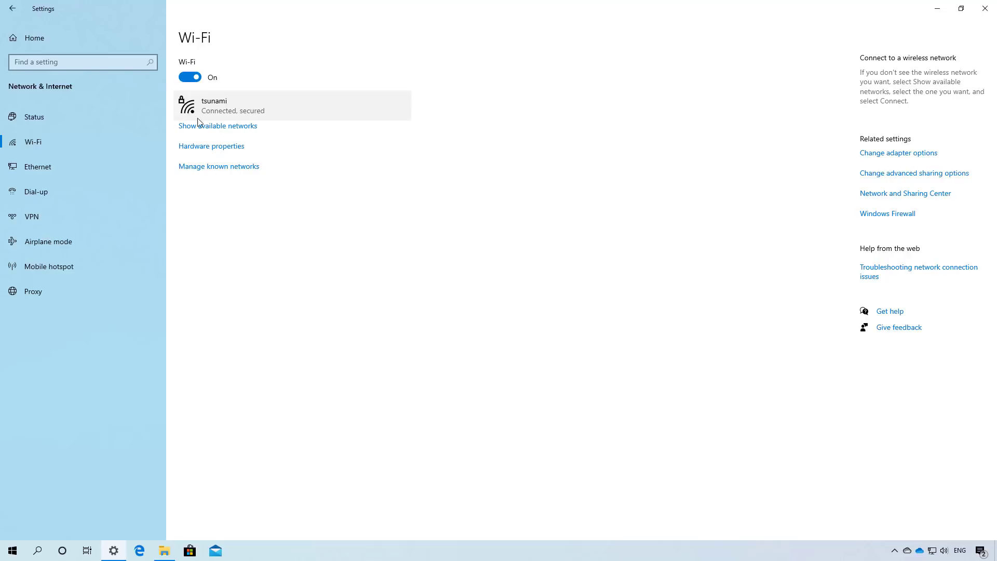
click(51, 41)
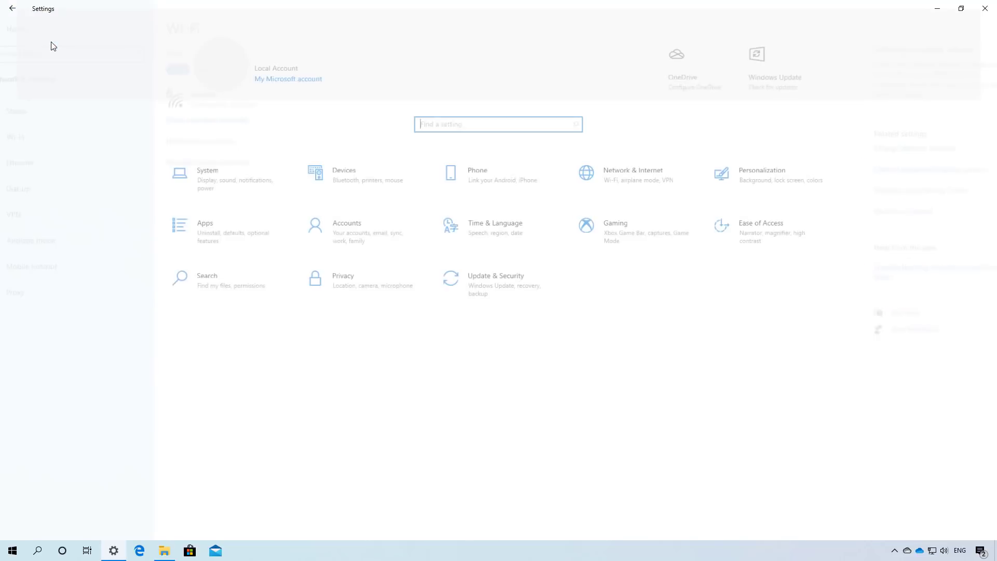
Step: In Accounts > Your family group, give all family members access to sign in to this device
click(331, 234)
click(79, 192)
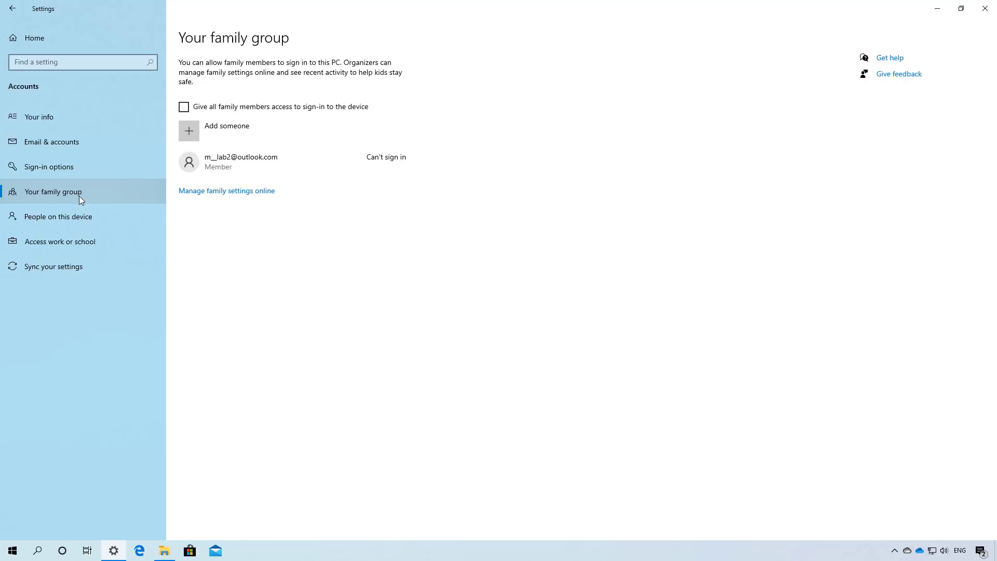
click(80, 217)
click(82, 197)
click(212, 113)
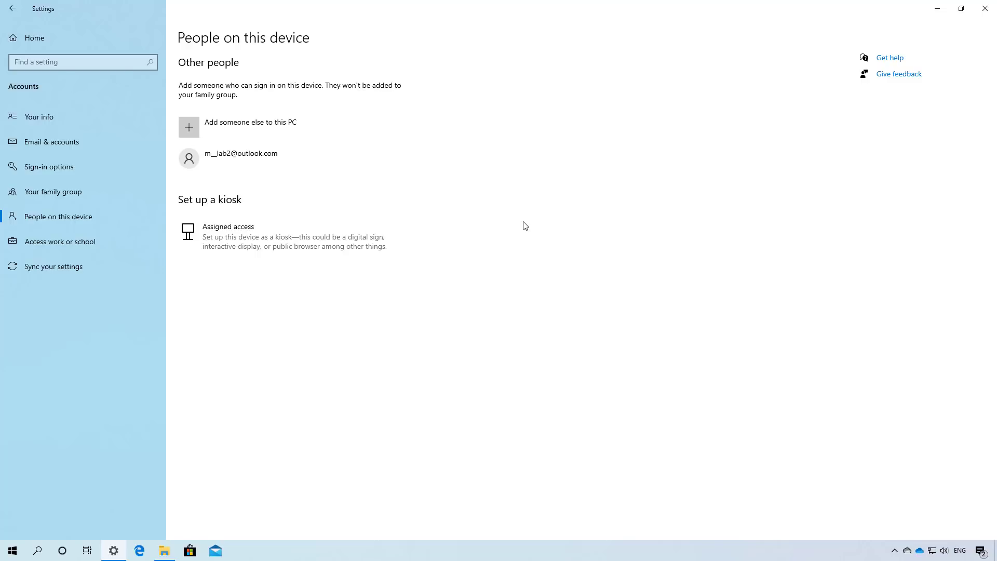
Step: Turn on 'Set time zone automatically' in Date & time, then return to Settings home
click(34, 38)
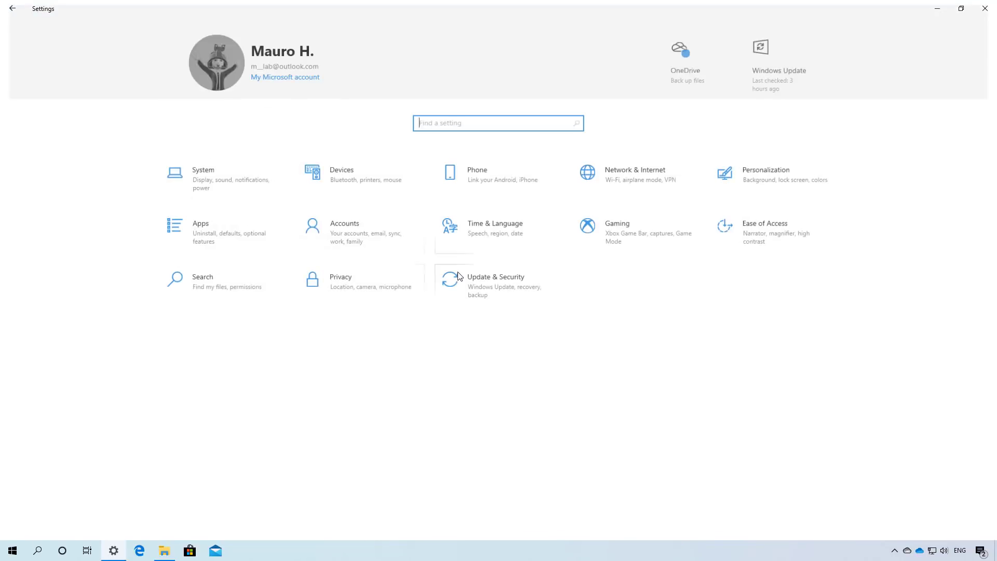
click(472, 237)
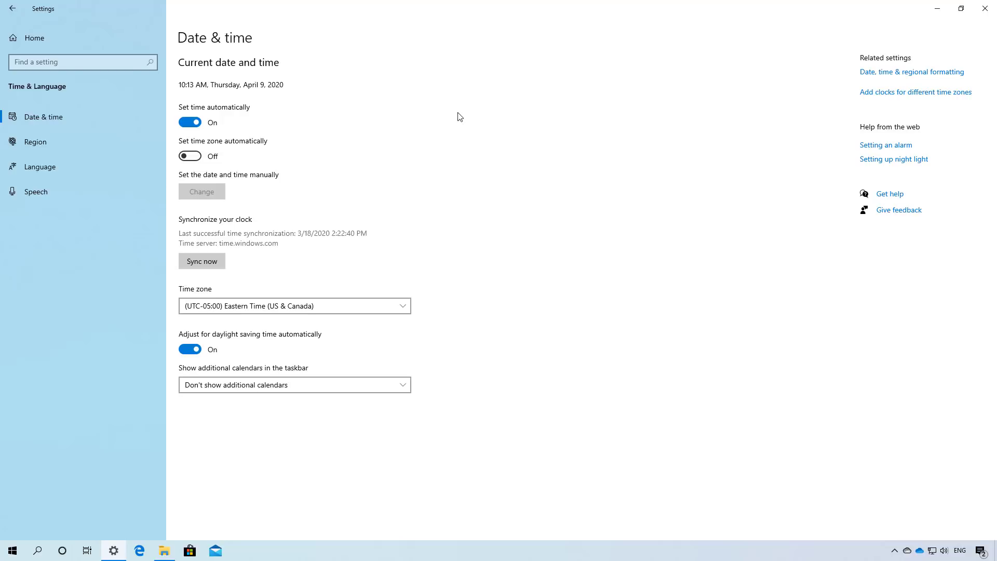
click(191, 157)
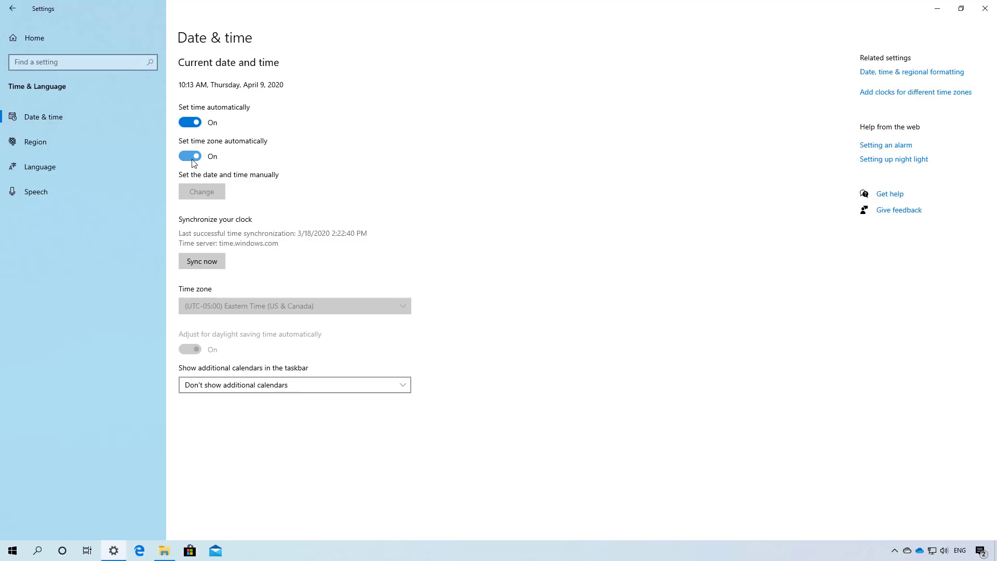
click(54, 38)
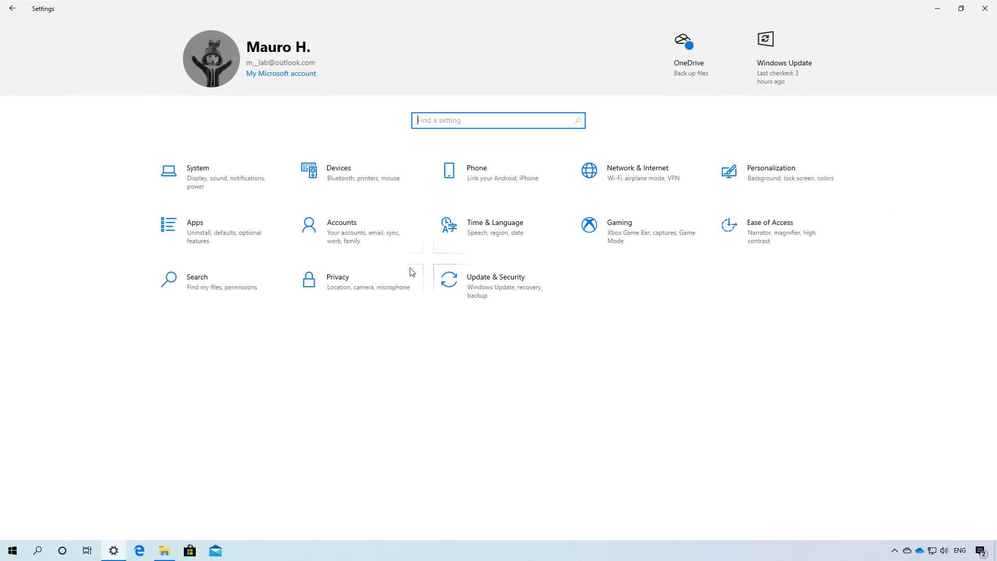
Step: In Privacy, view the Screen capture border and Programmatic screen capture permission pages
click(353, 281)
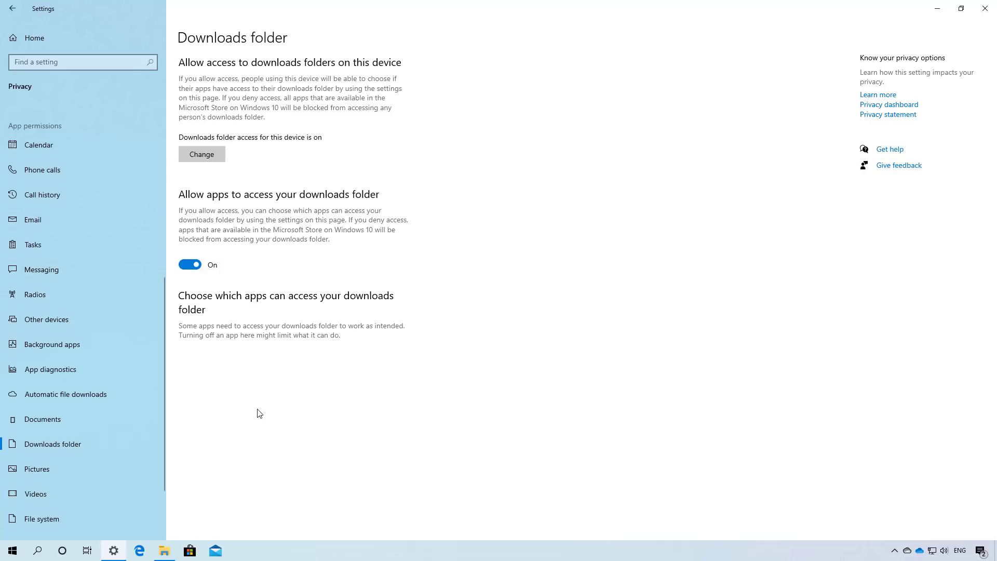
scroll(78, 468, down, 2)
click(75, 459)
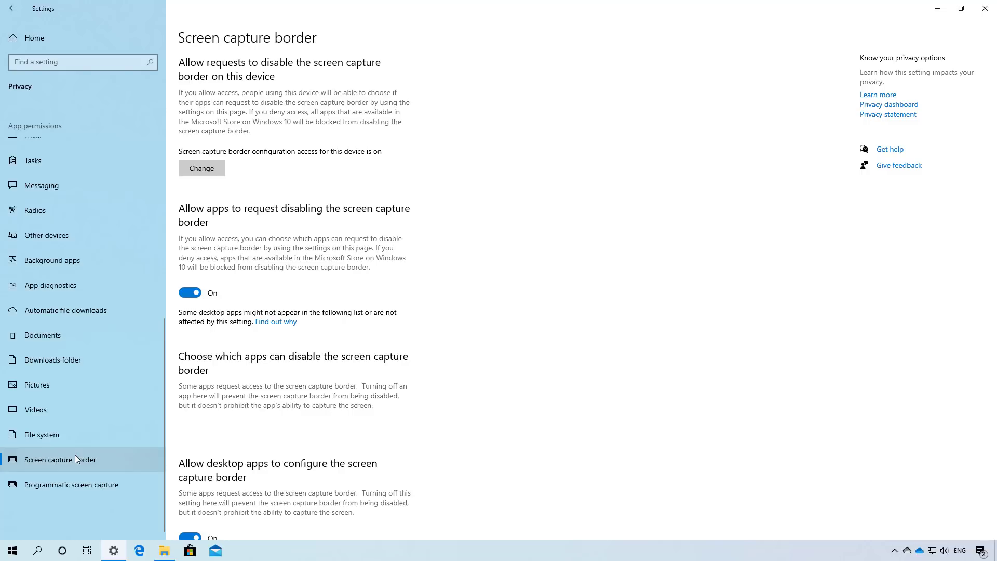
click(75, 485)
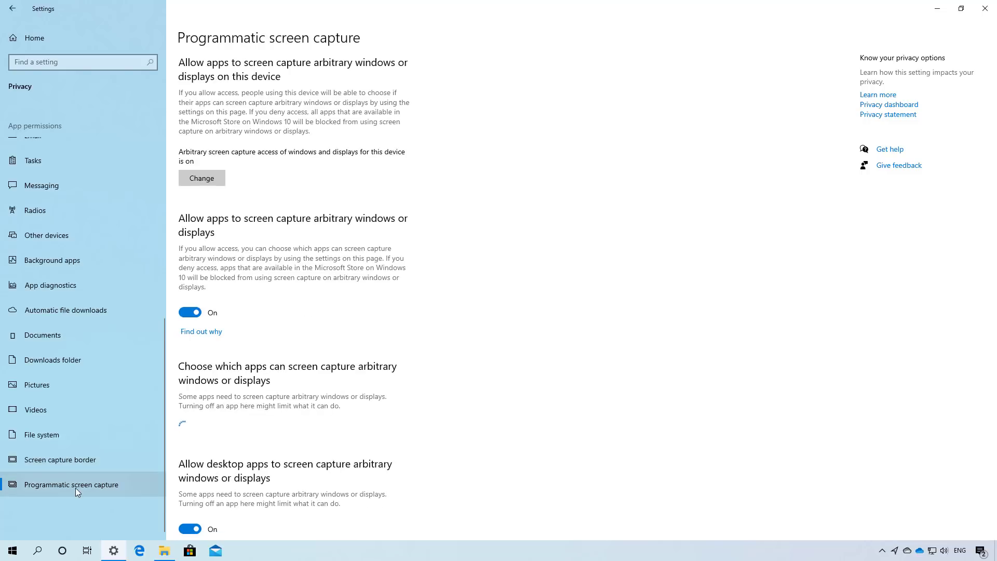